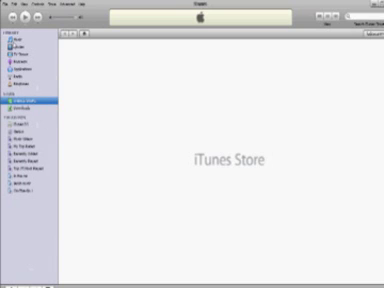
Switch to the Music library, then return to the iTunes Store home page
{"action": "left_click", "coordinate": [14, 39]}
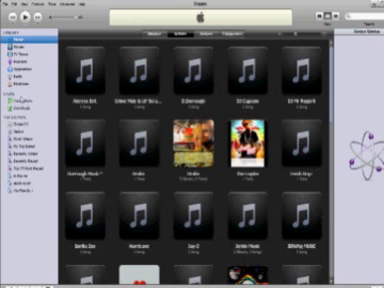
{"action": "left_click", "coordinate": [18, 100]}
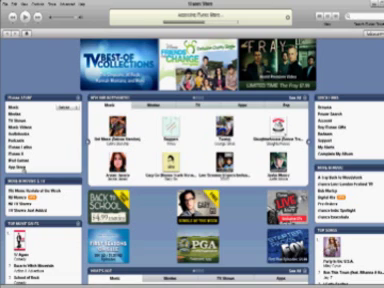
Browse the File menu and the neighbouring menus, then close the menus
{"action": "key", "text": "alt+f"}
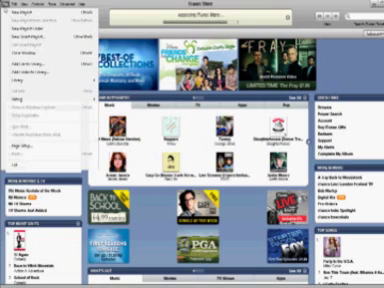
{"action": "key", "text": "Right"}
{"action": "key", "text": "Right"}
{"action": "key", "text": "Right"}
{"action": "key", "text": "Left"}
{"action": "key", "text": "Escape"}
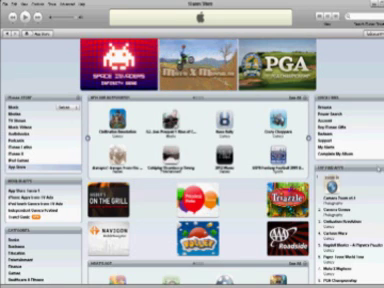
{"action": "scroll", "coordinate": [68, 124], "scroll_direction": "down", "scroll_amount": 2}
{"action": "scroll", "coordinate": [68, 124], "scroll_direction": "down", "scroll_amount": 2}
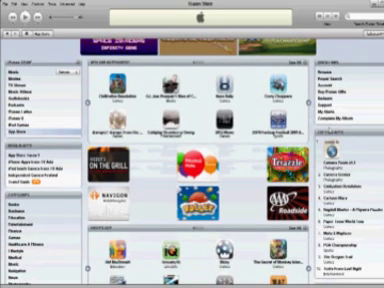
{"action": "scroll", "coordinate": [190, 150], "scroll_direction": "down", "scroll_amount": 3}
{"action": "scroll", "coordinate": [190, 150], "scroll_direction": "down", "scroll_amount": 3}
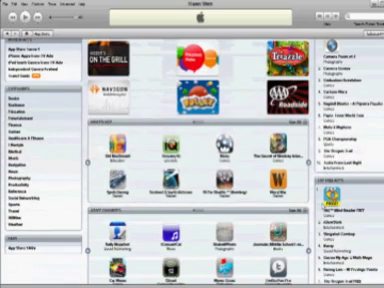
{"action": "scroll", "coordinate": [190, 150], "scroll_direction": "down", "scroll_amount": 2}
{"action": "scroll", "coordinate": [190, 150], "scroll_direction": "down", "scroll_amount": 2}
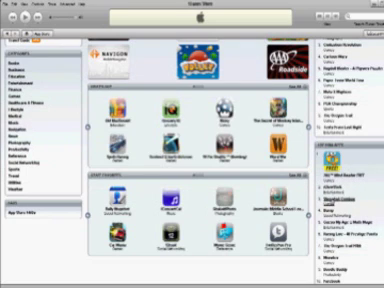
Open Slingshot Cowboy from the Top Free Apps chart
{"action": "left_click", "coordinate": [335, 172]}
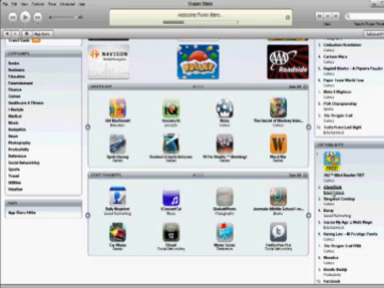